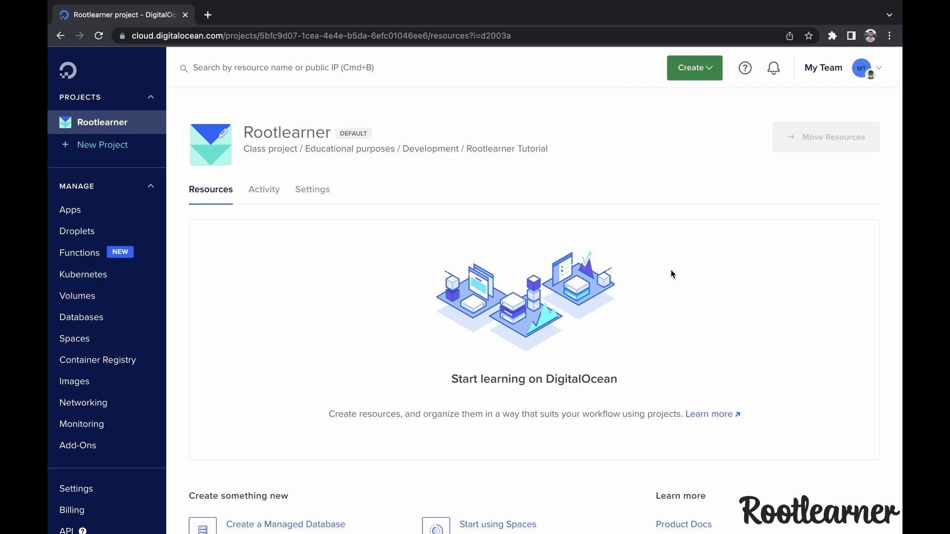
Go to the Droplets page and start a new droplet to open the Create Droplets form
left_click(90, 234)
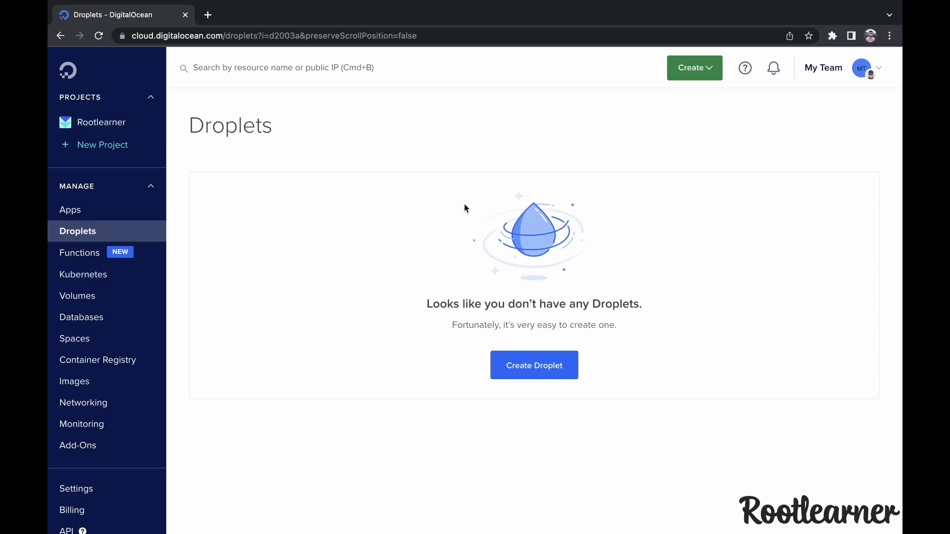
left_click(552, 374)
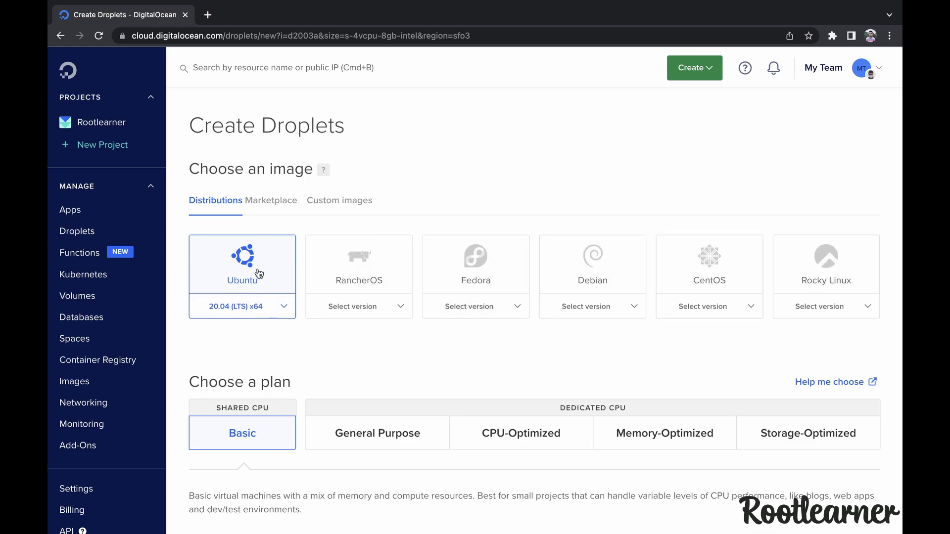
Change the droplet's Ubuntu image from 20.04 to 22.04 (LTS) x64
scroll(292, 290, "down", 2)
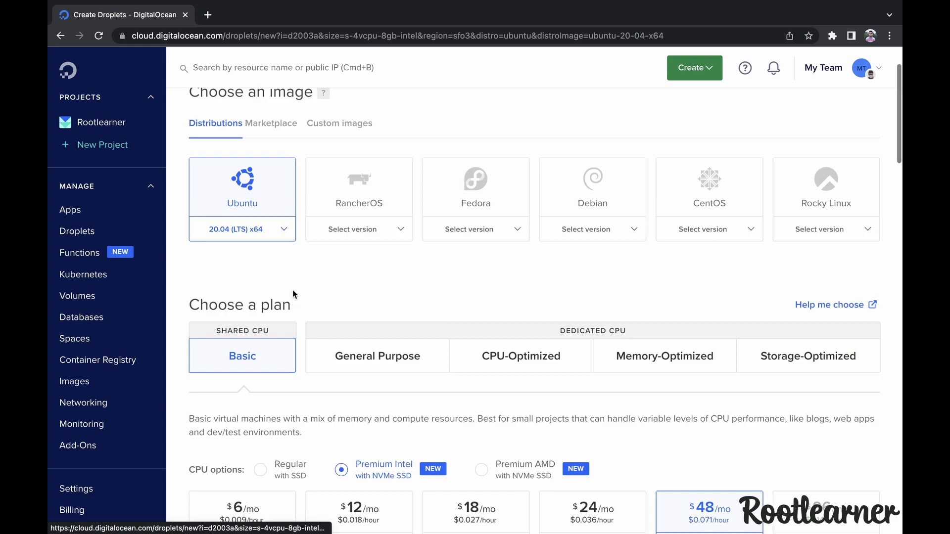
left_click(283, 236)
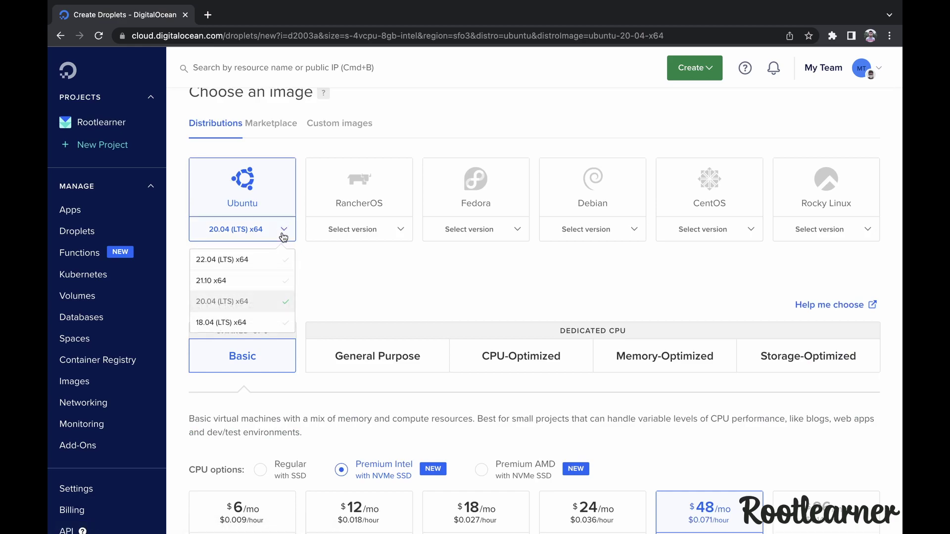
left_click(225, 258)
scroll(316, 334, "down", 1)
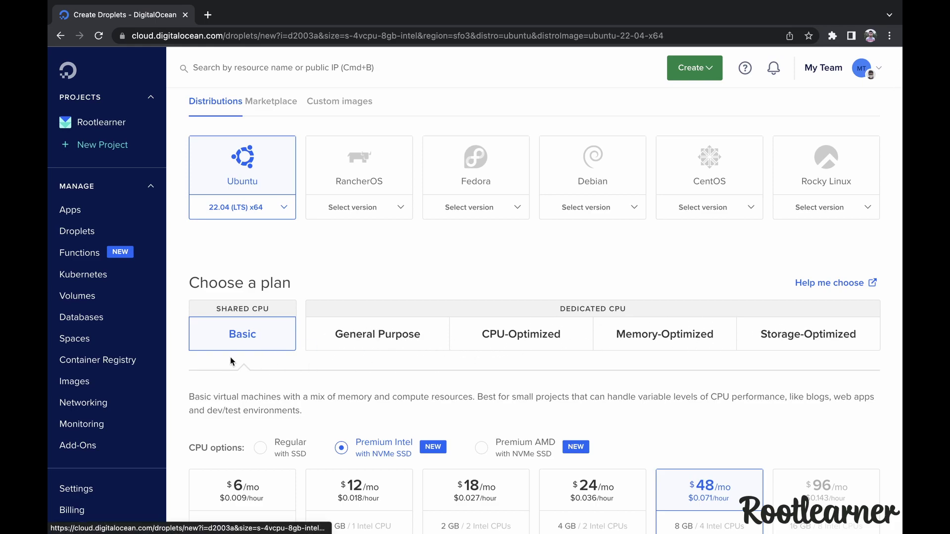
Select the $12/mo Premium Intel plan: 2 GB memory, 1 Intel CPU, 50 GB NVMe SSD
scroll(254, 355, "down", 3)
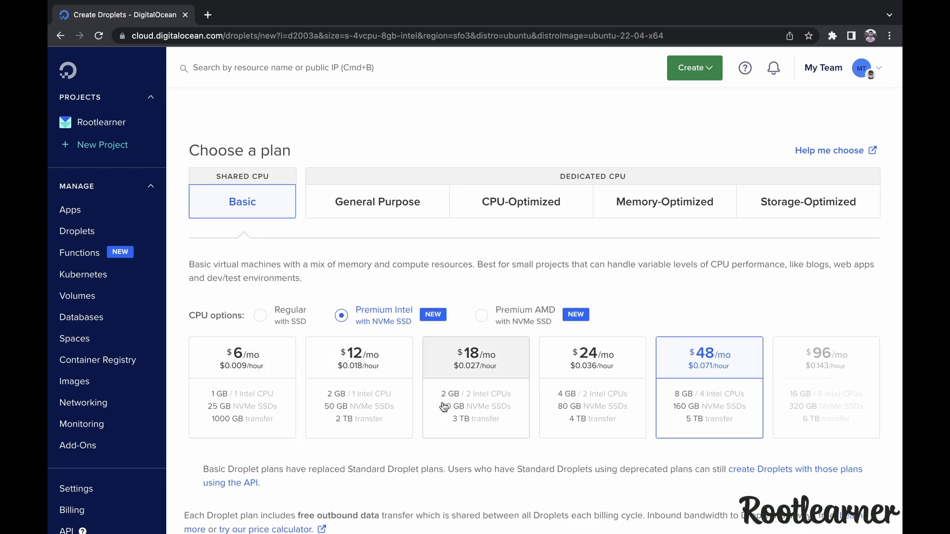
scroll(441, 400, "down", 1)
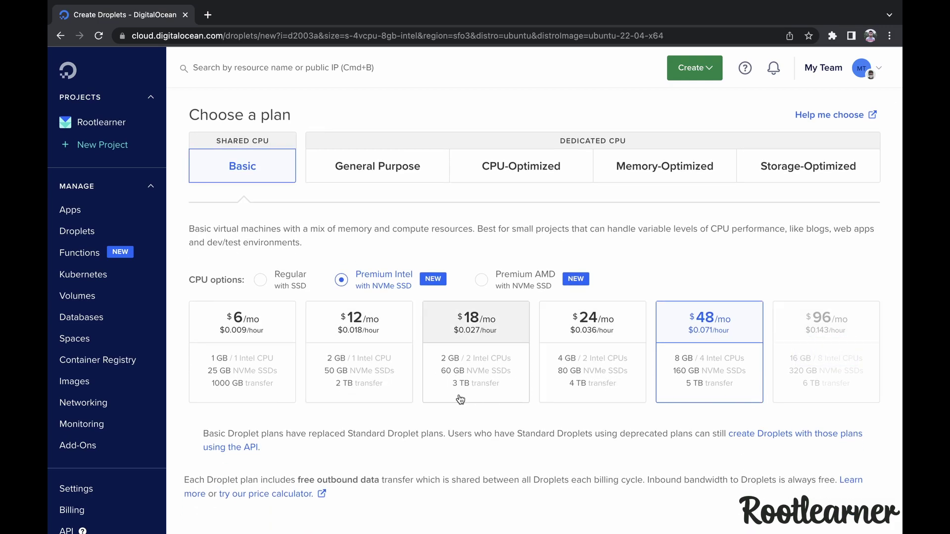
left_click(381, 371)
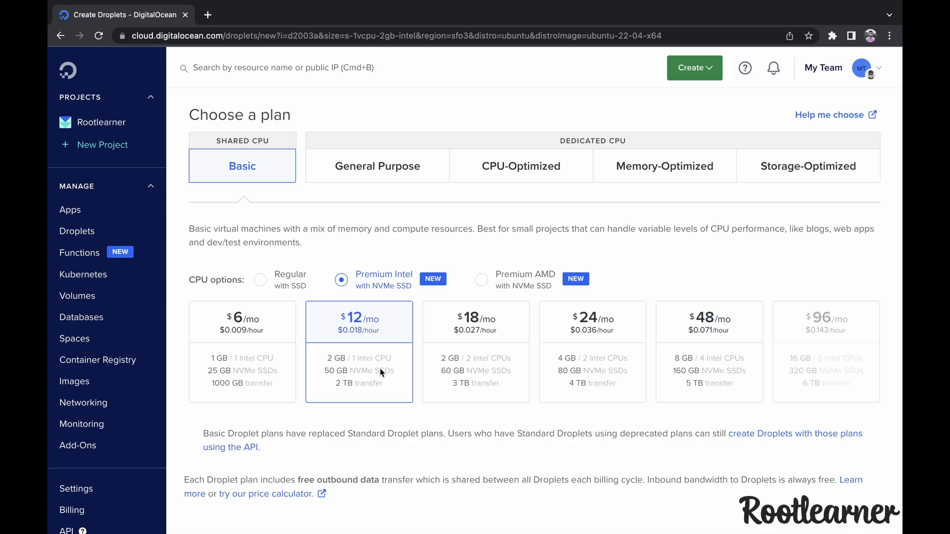
scroll(380, 372, "down", 3)
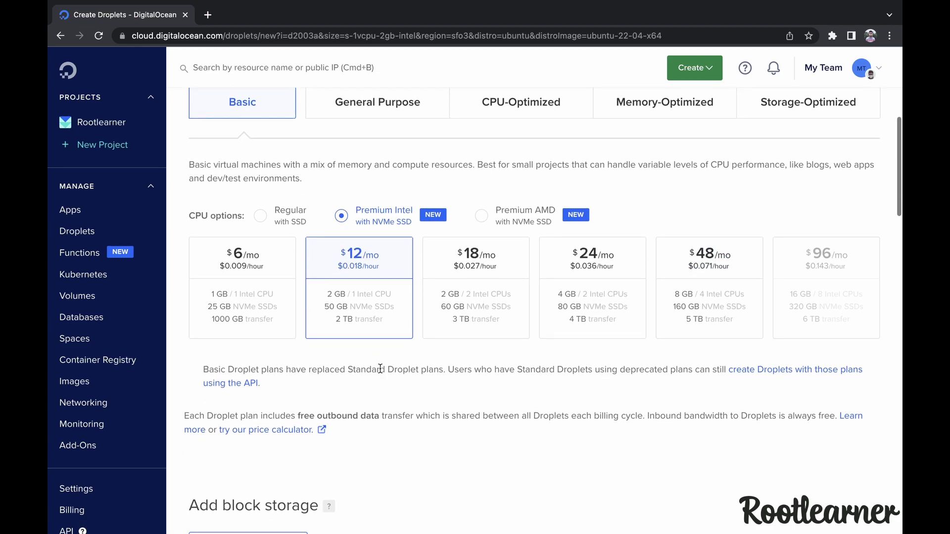
scroll(380, 370, "down", 3)
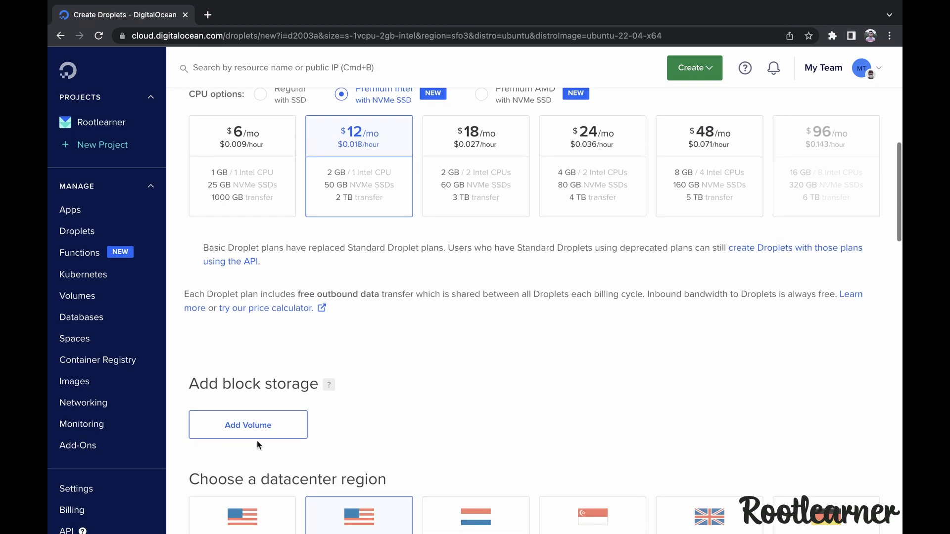
Place the droplet in the Bangalore datacenter, using VPC network default-blr1
scroll(340, 435, "down", 7)
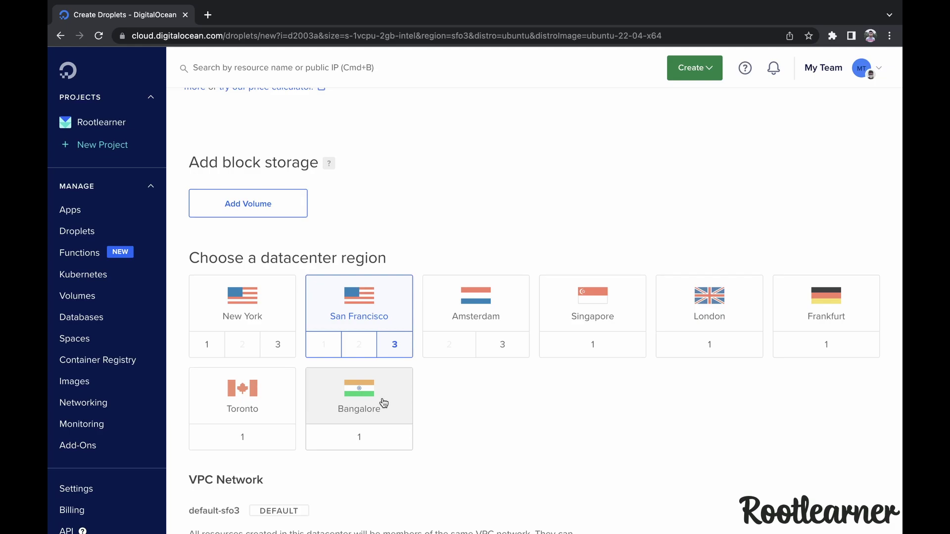
left_click(376, 399)
scroll(389, 444, "down", 3)
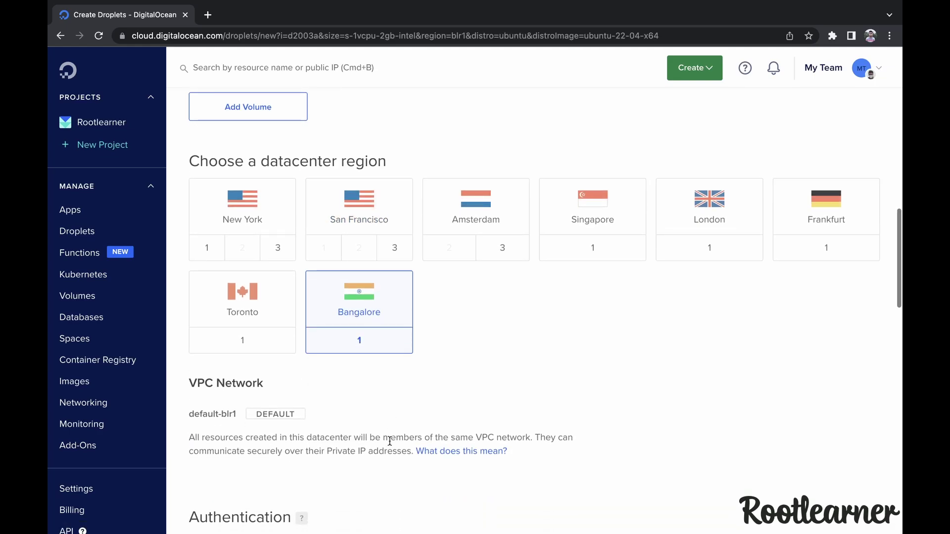
scroll(406, 419, "down", 4)
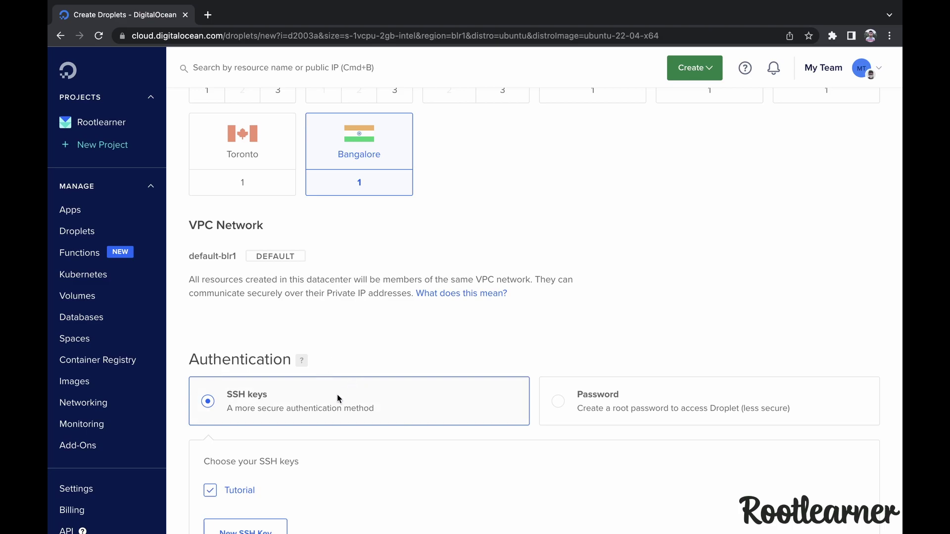
Switch authentication from SSH keys to Password and enter the root password
scroll(455, 424, "down", 2)
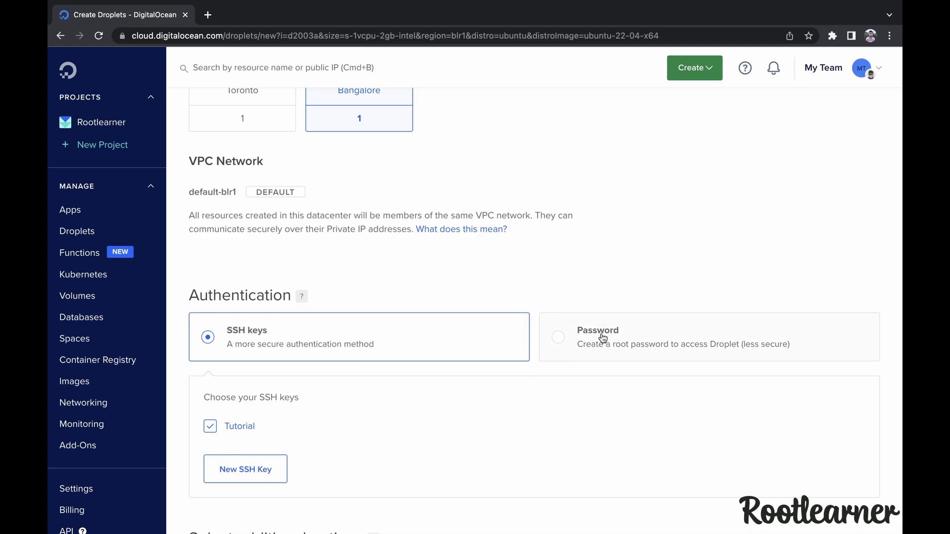
left_click(579, 333)
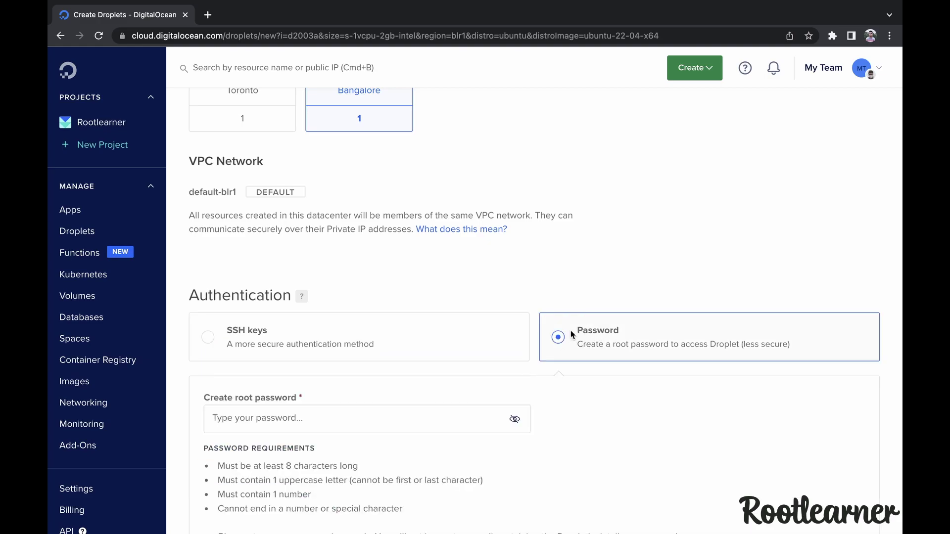
scroll(554, 317, "down", 2)
scroll(491, 355, "down", 1)
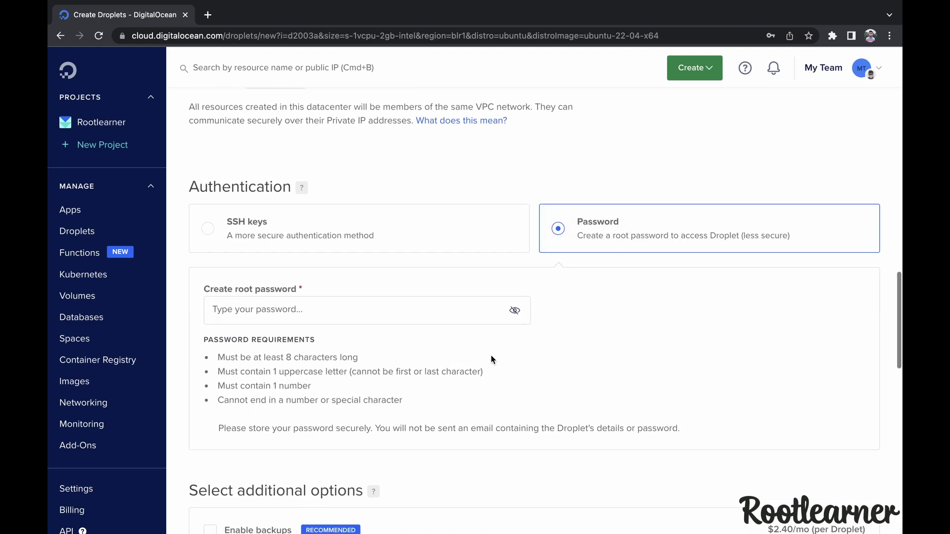
left_click(404, 309)
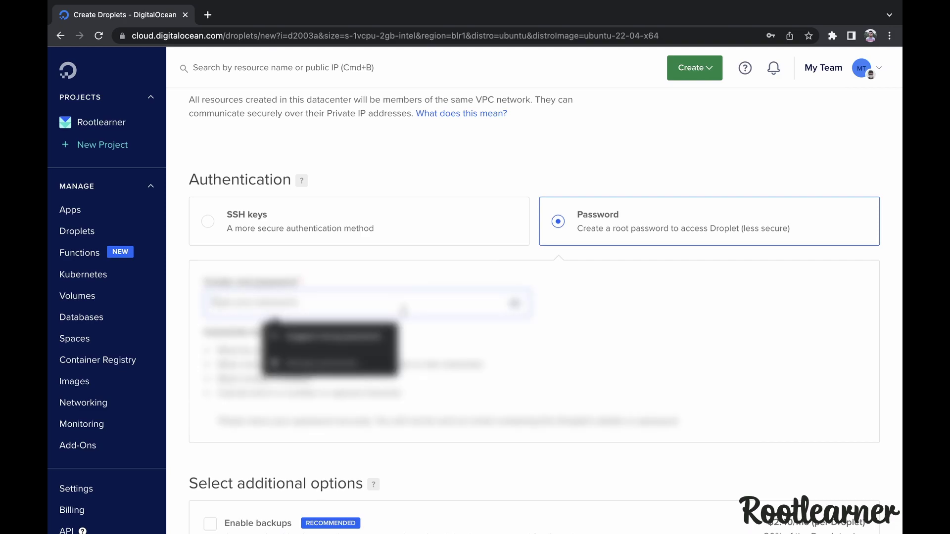
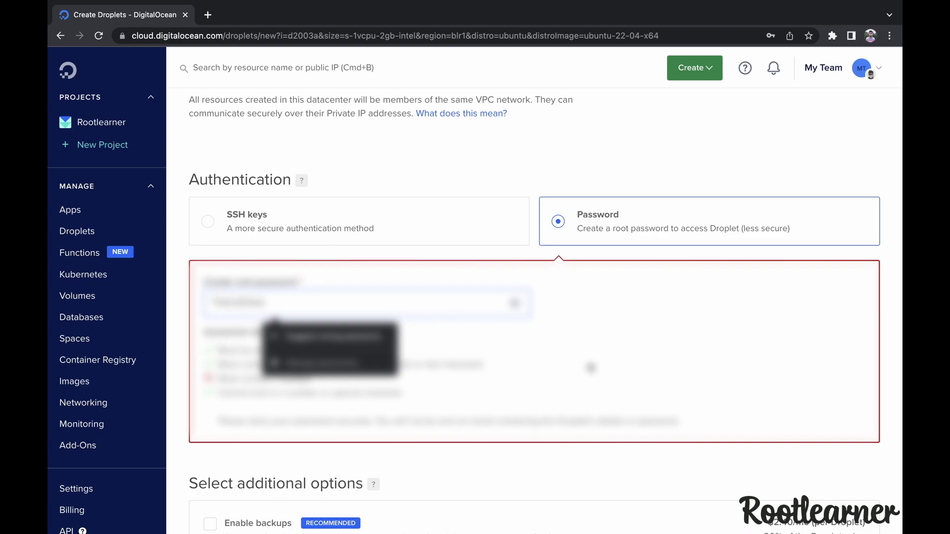
Tick the Monitoring and IPv6 checkboxes, leaving backups and user data off
scroll(542, 306, "down", 5)
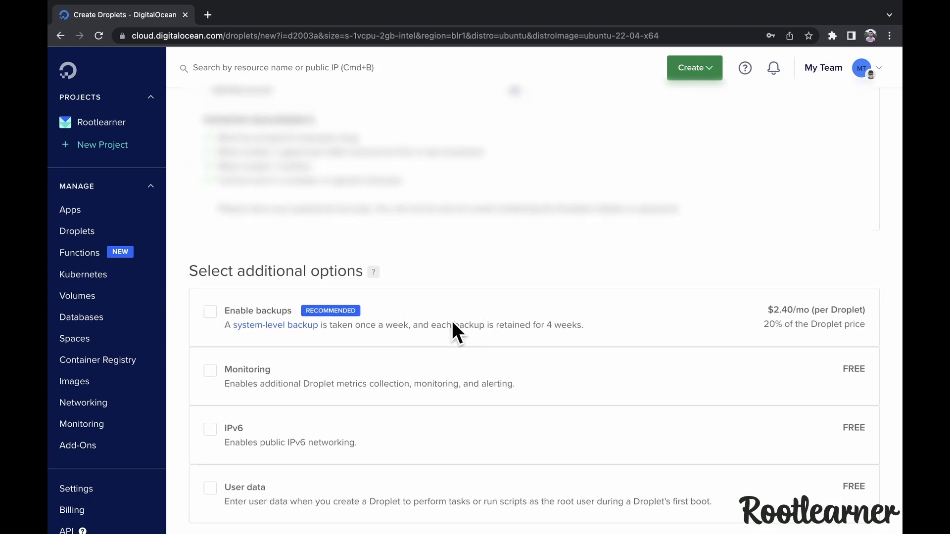
scroll(346, 309, "down", 2)
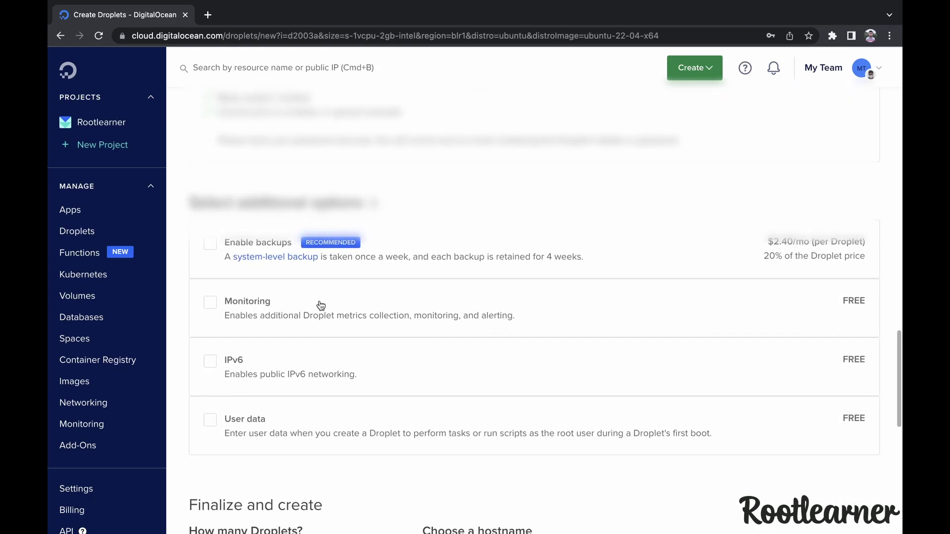
left_click(217, 303)
left_click(212, 363)
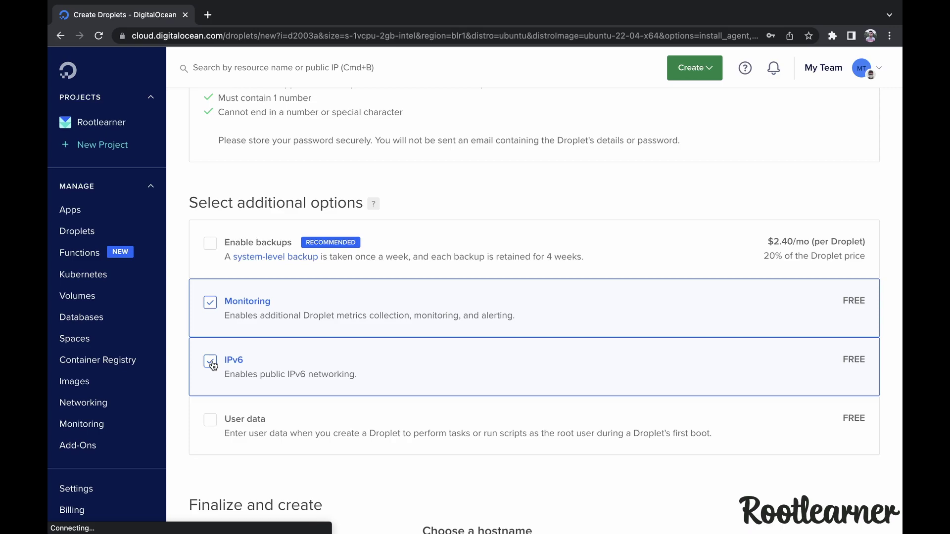
scroll(250, 419, "down", 2)
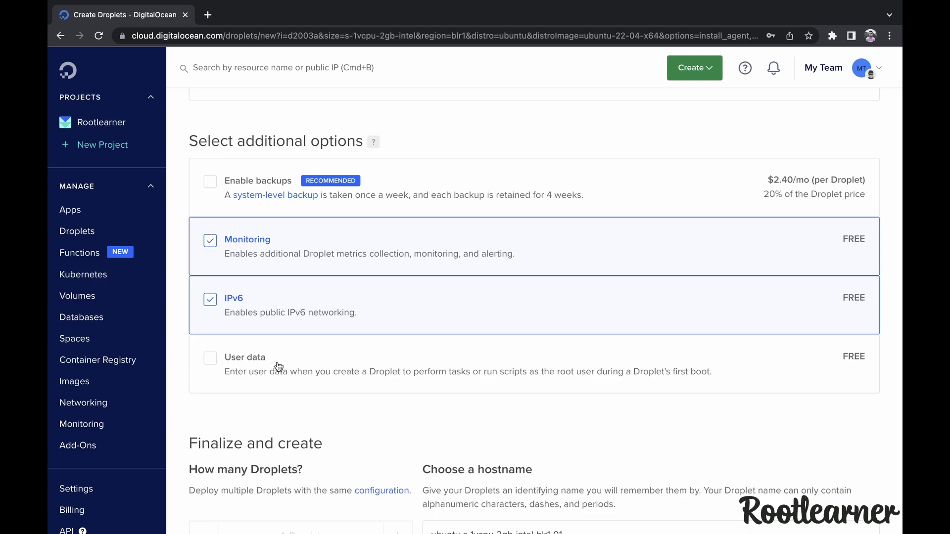
Change the droplet hostname to ubuntu-22.04-digitalocean
scroll(280, 369, "down", 1)
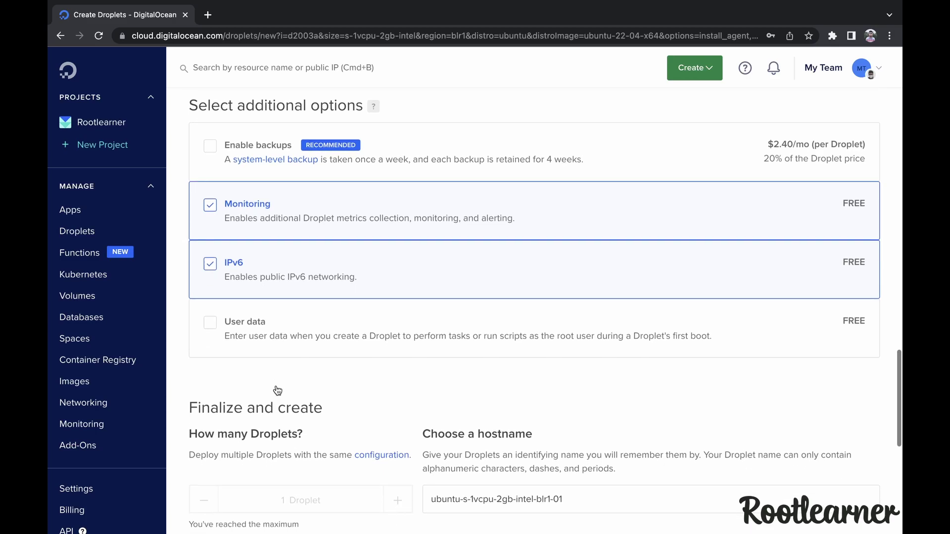
type("ubuntu-22.04-digitalocean")
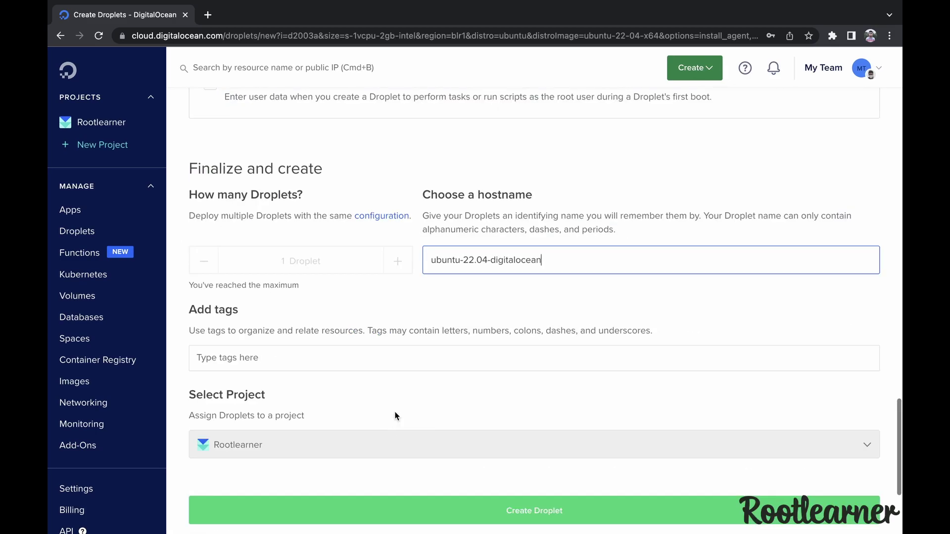
left_click(496, 344)
Add the tags tutorial and ubuntu to the droplet
left_click(463, 360)
type("tutorial")
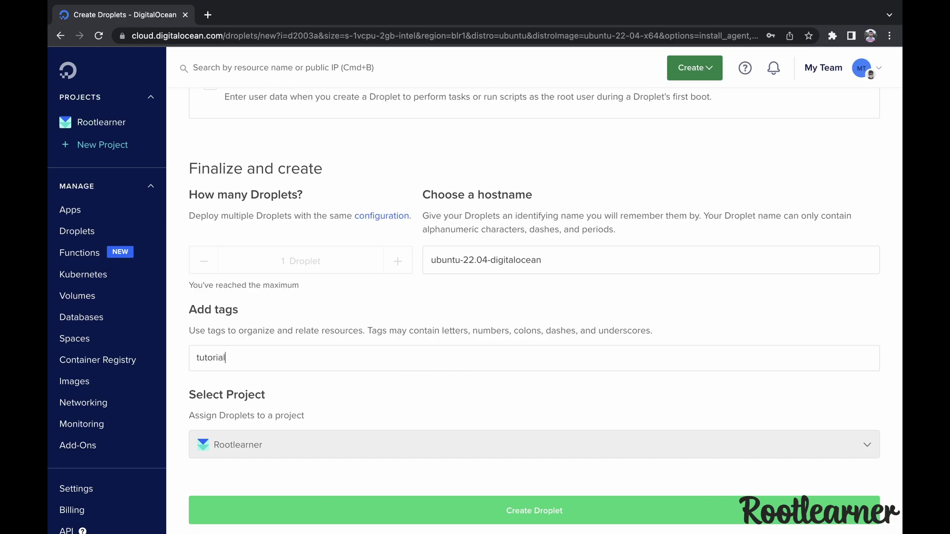
key("Return")
type("ubuntu")
key("Return")
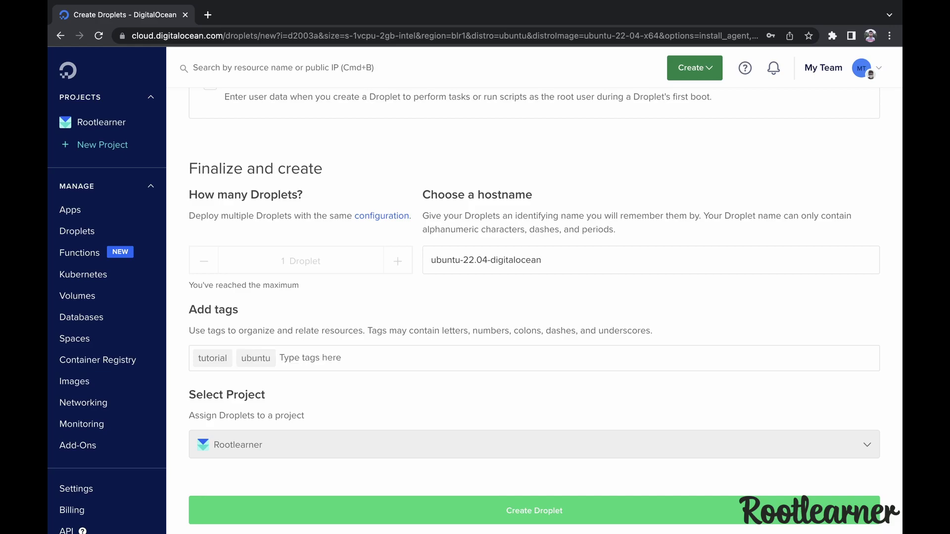
scroll(451, 407, "down", 2)
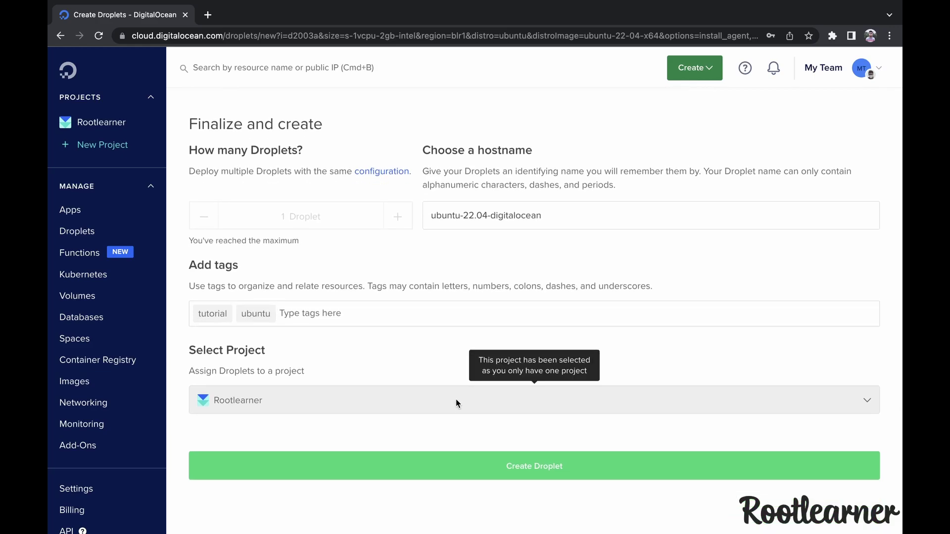
Create the droplet, copy its IP 206.189.128.148, and launch iTerm2 from the Dock
left_click(521, 463)
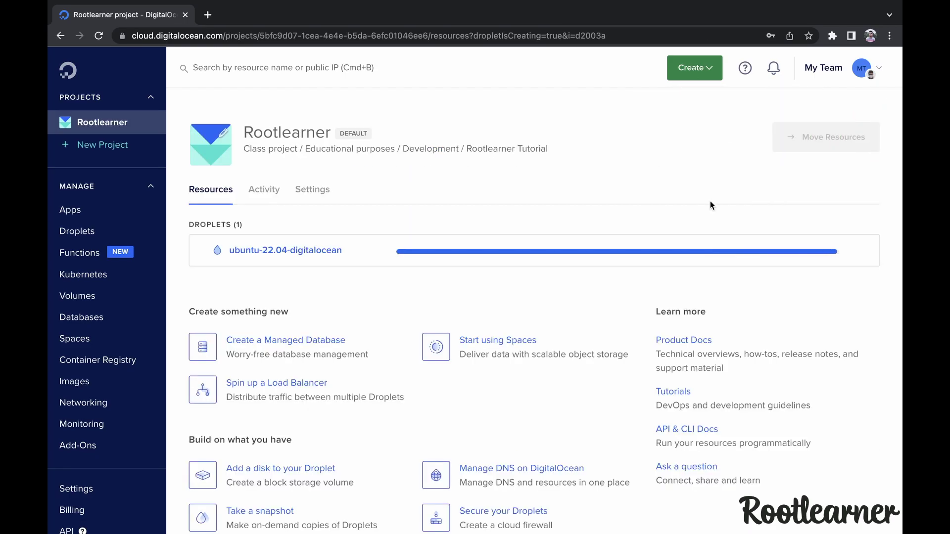
mouse_move(482, 254)
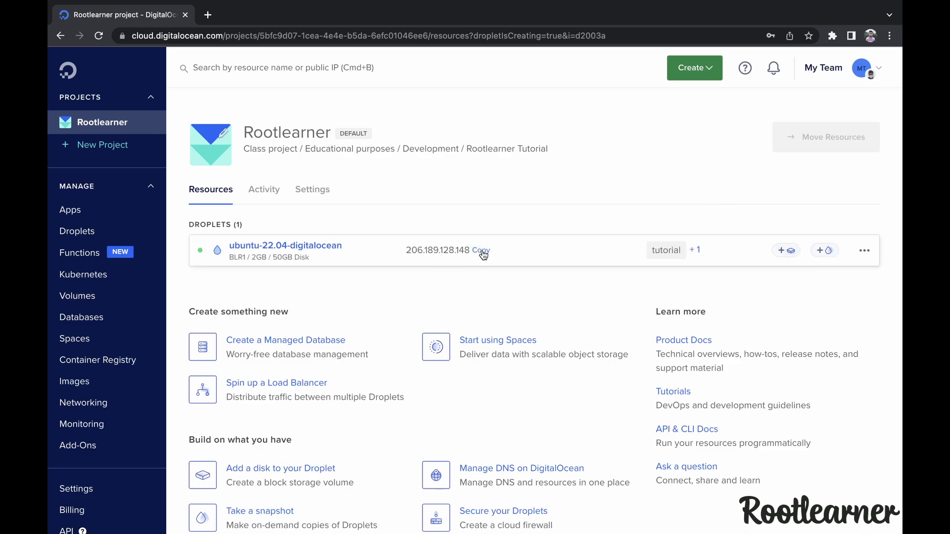
left_click(483, 254)
left_click(246, 508)
type("ssh")
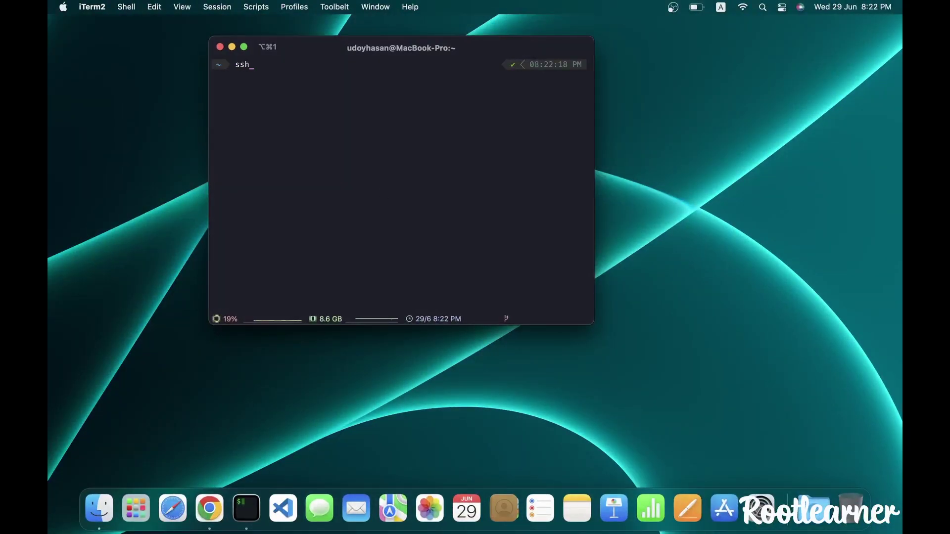
type(" root@")
key("super+v")
key("Return")
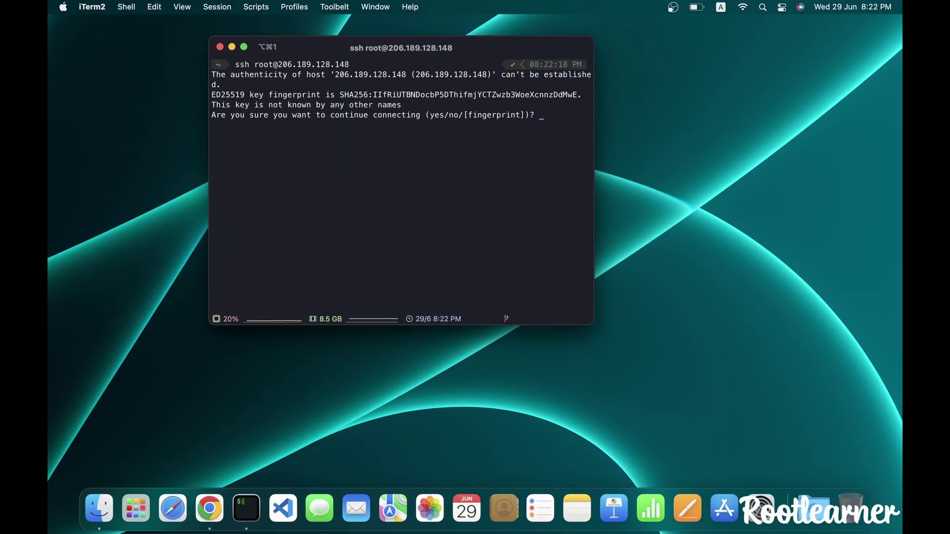
type("yes")
key("Return")
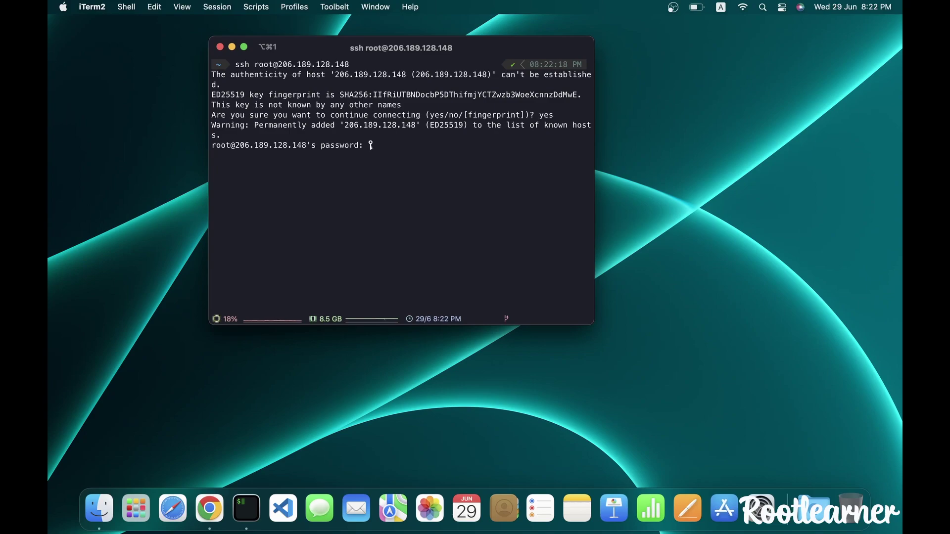
key("Return")
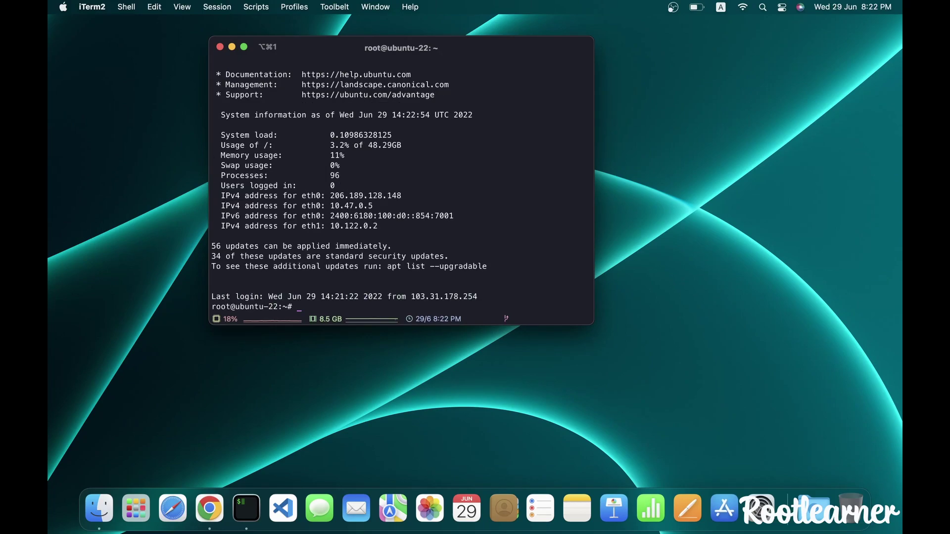